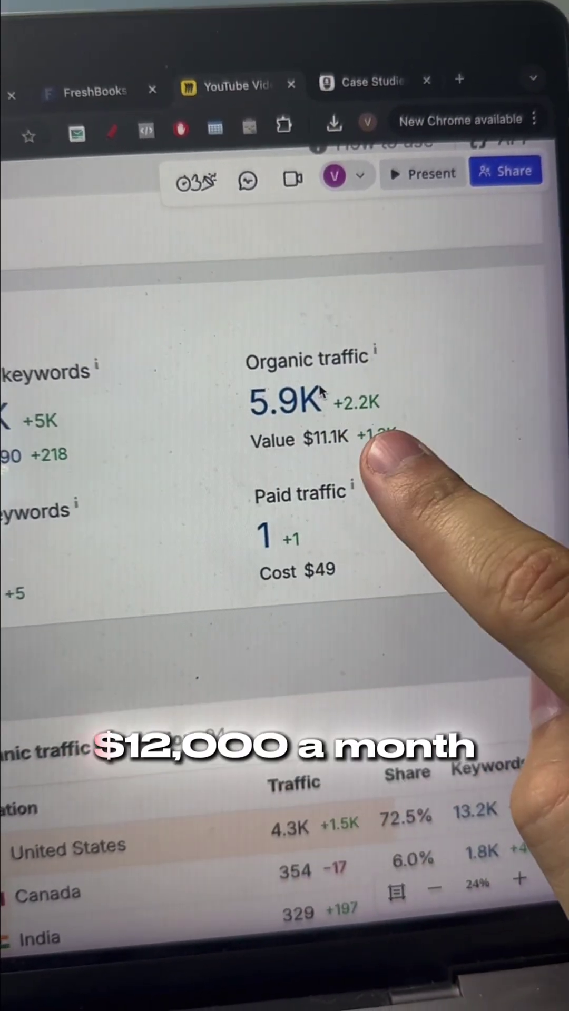
Zoom the Miro board out twice to show the full traffic dashboard and its site notes
key("ctrl+minus")
key("ctrl+minus")
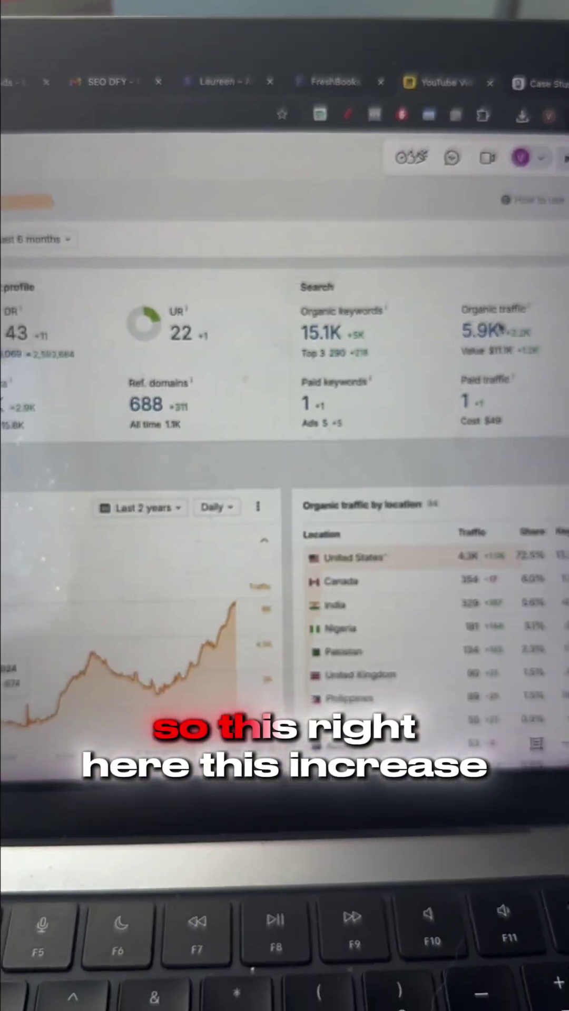
key("ctrl+minus")
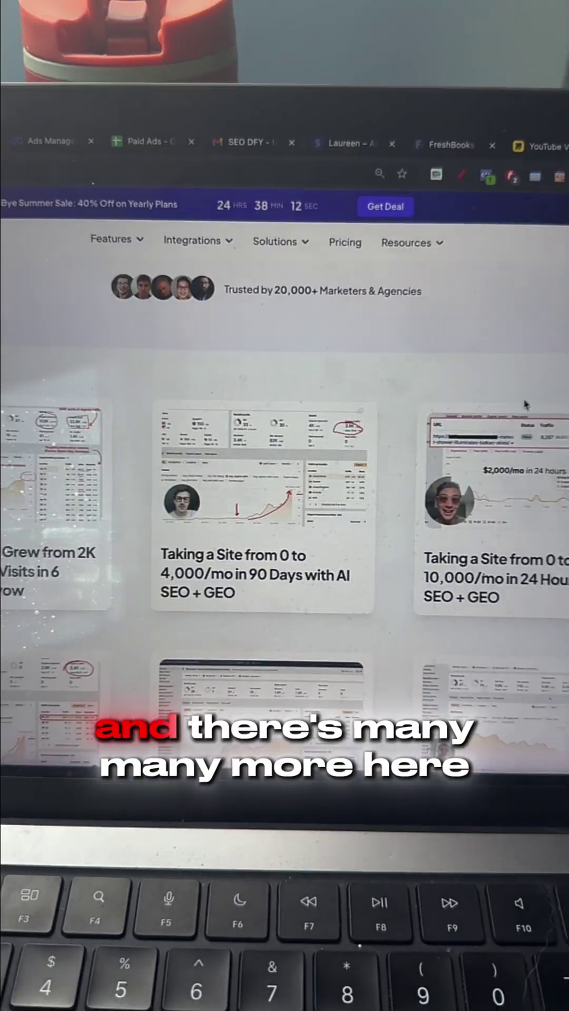
scroll(285, 474, "down", 5)
scroll(284, 474, "down", 5)
scroll(285, 475, "down", 3)
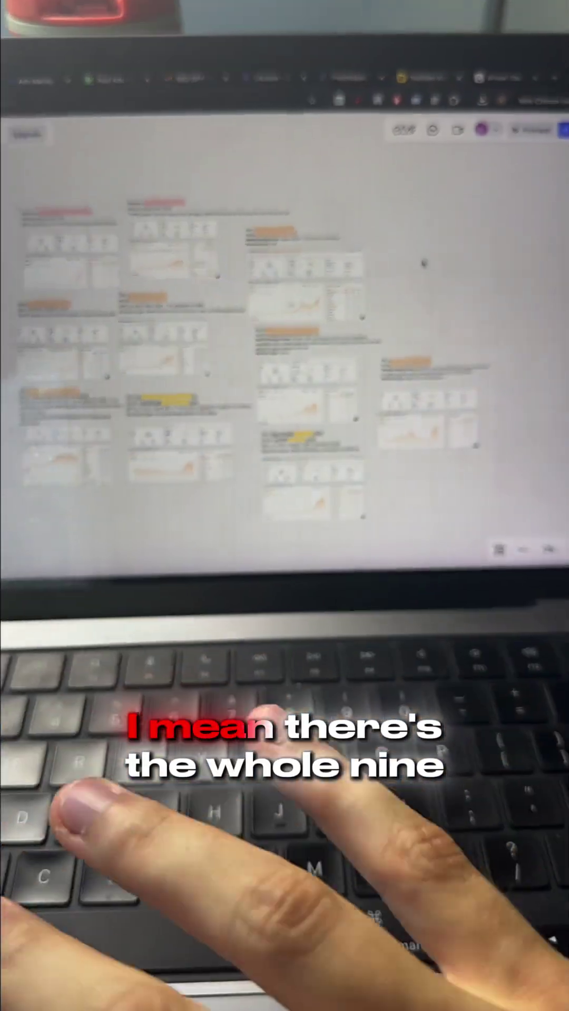
Open the 'Taking a Site from 0 to 10,000/mo in 24 Hours' case study from Arvow Case Studies
key("ctrl+Tab")
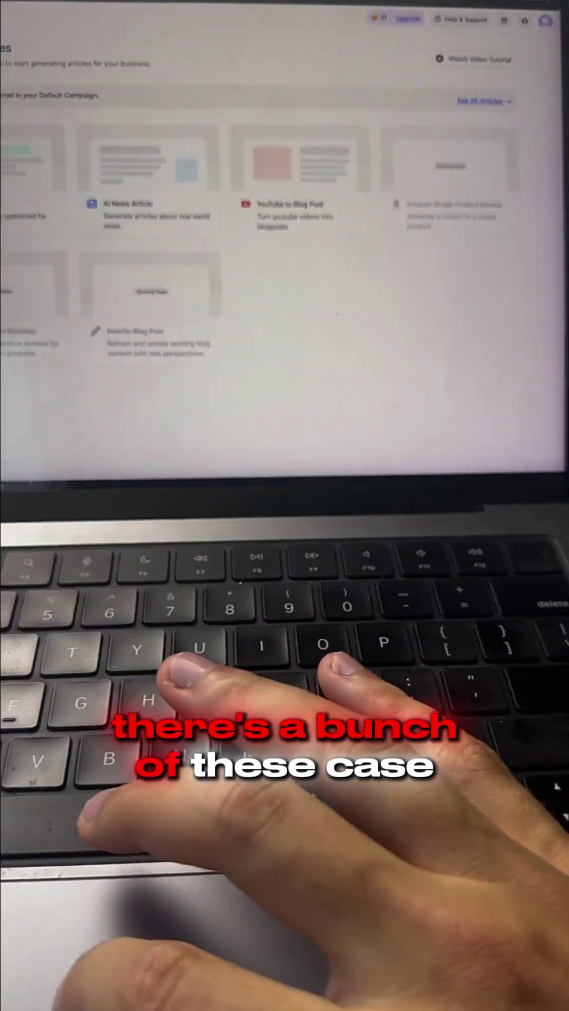
key("ctrl+Tab")
scroll(252, 373, "up", 5)
scroll(252, 373, "up", 5)
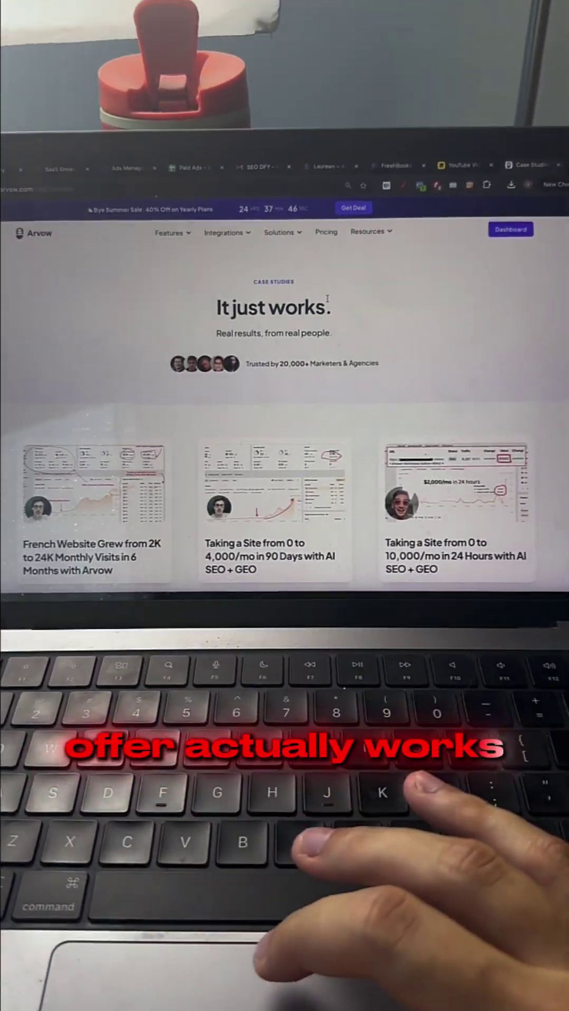
left_click_drag(204, 327, 318, 327)
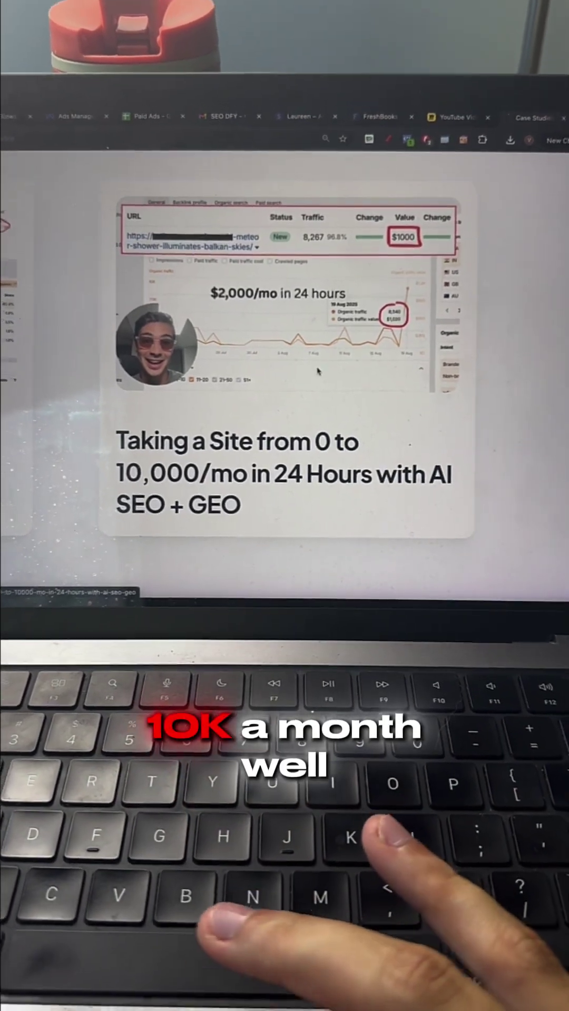
left_click(317, 370)
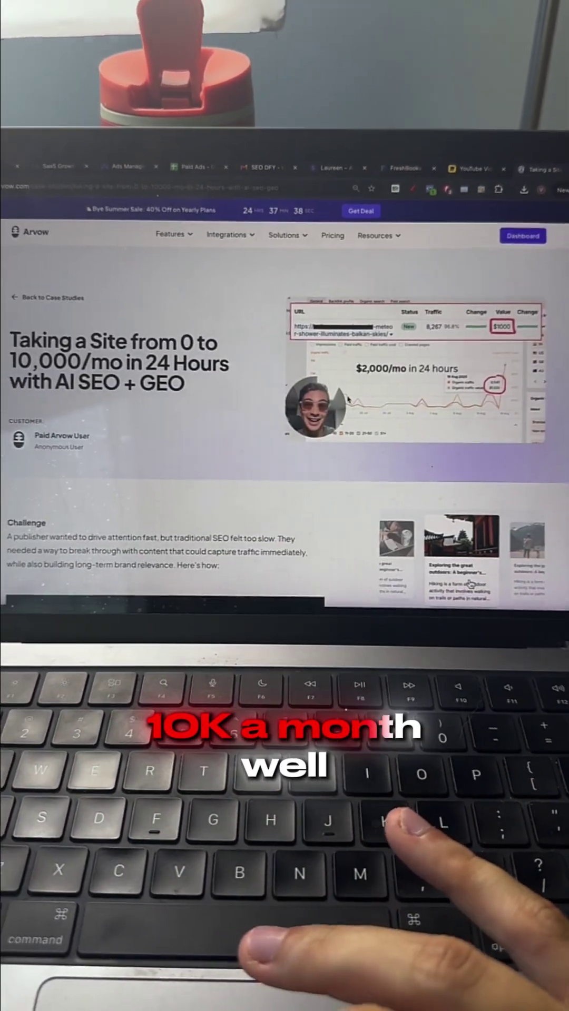
scroll(284, 395, "down", 5)
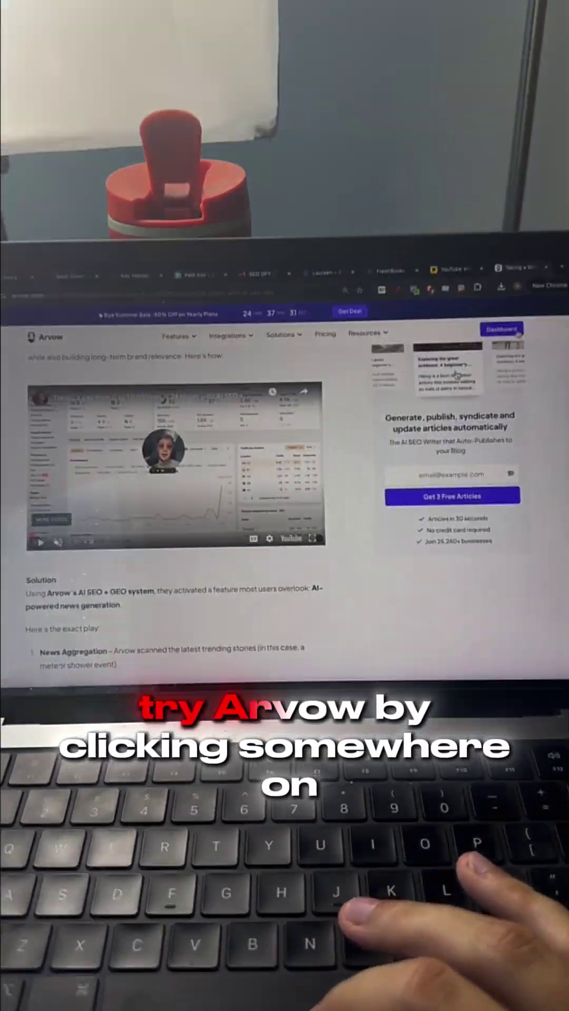